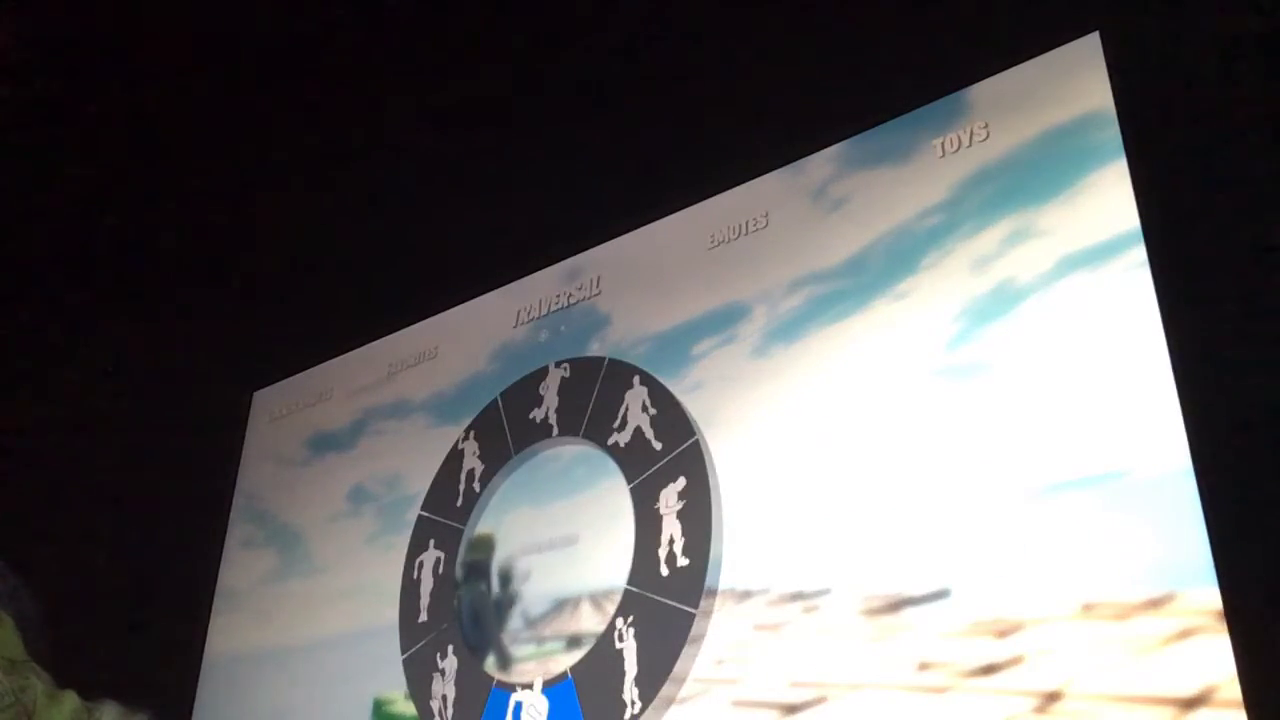
pyautogui.press('Escape')
pyautogui.press('b')
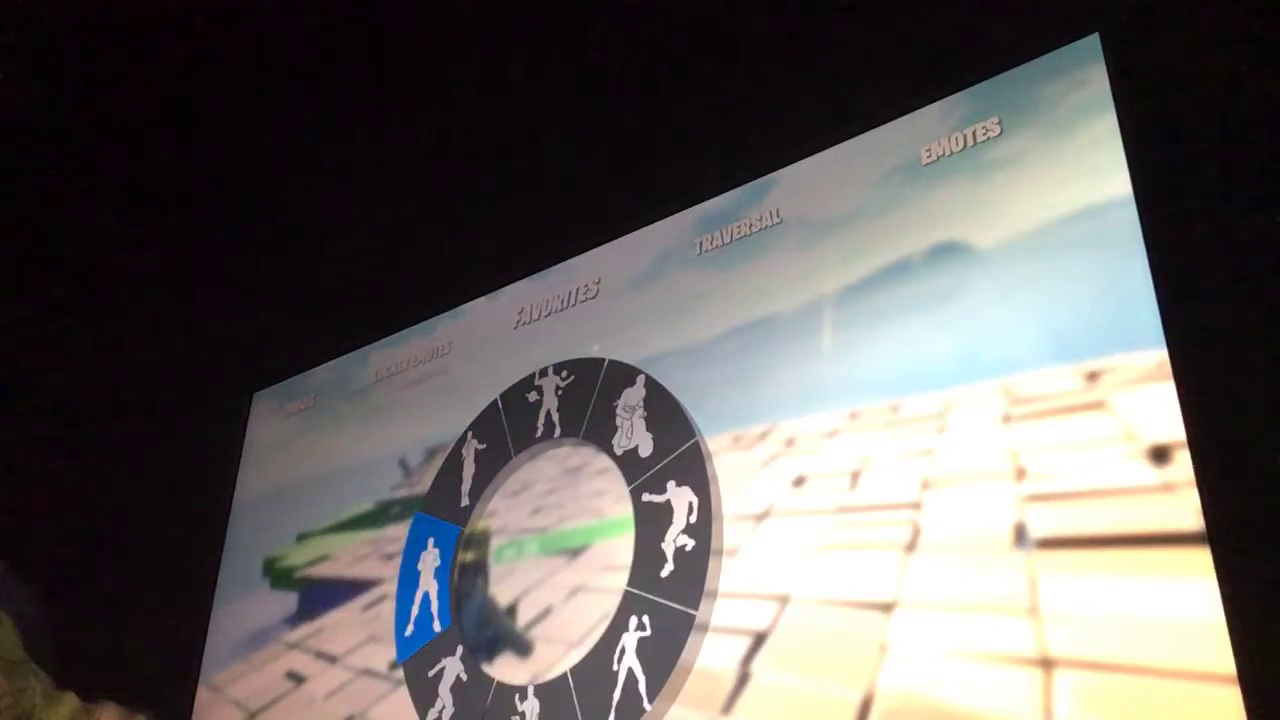
pyautogui.press('Escape')
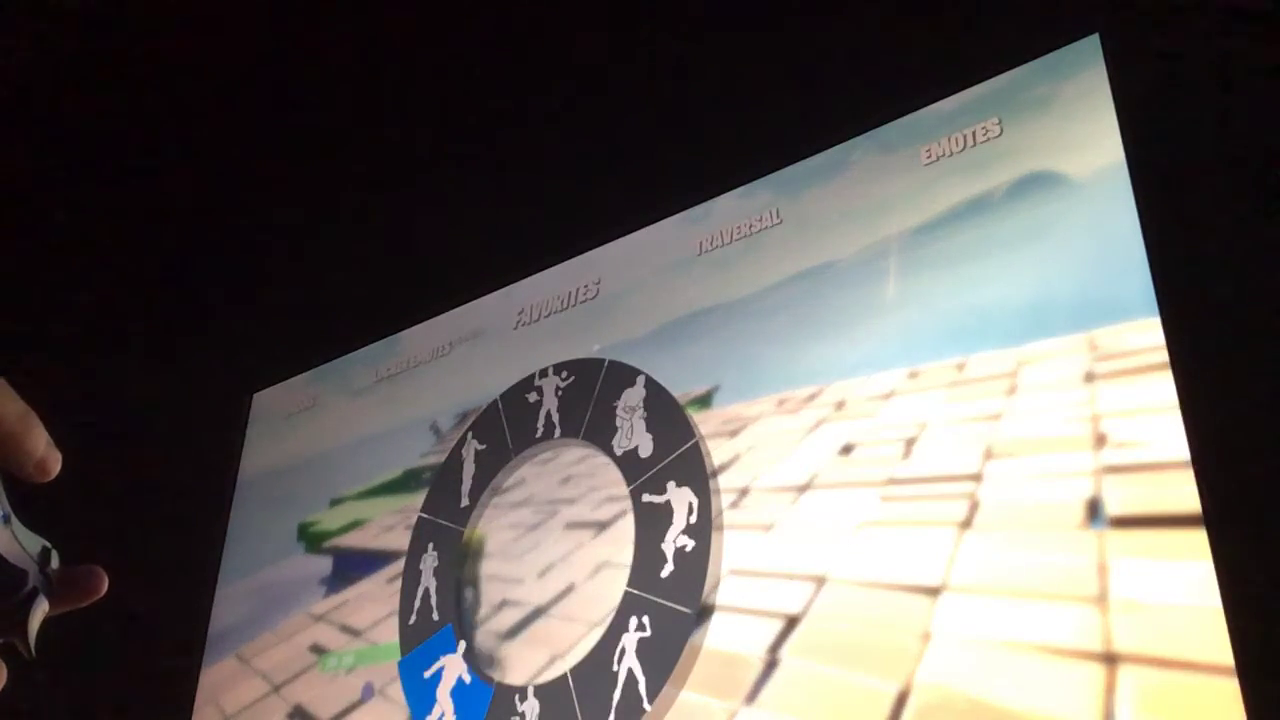
pyautogui.press('Escape')
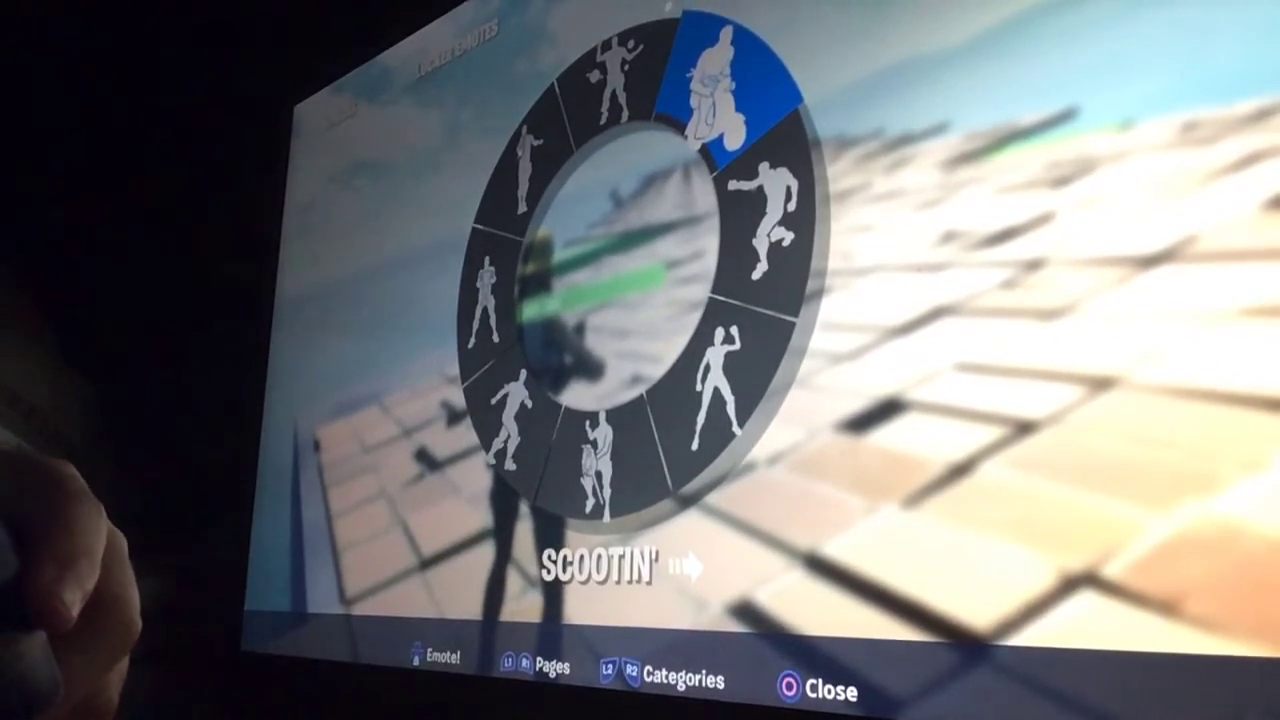
pyautogui.press('Escape')
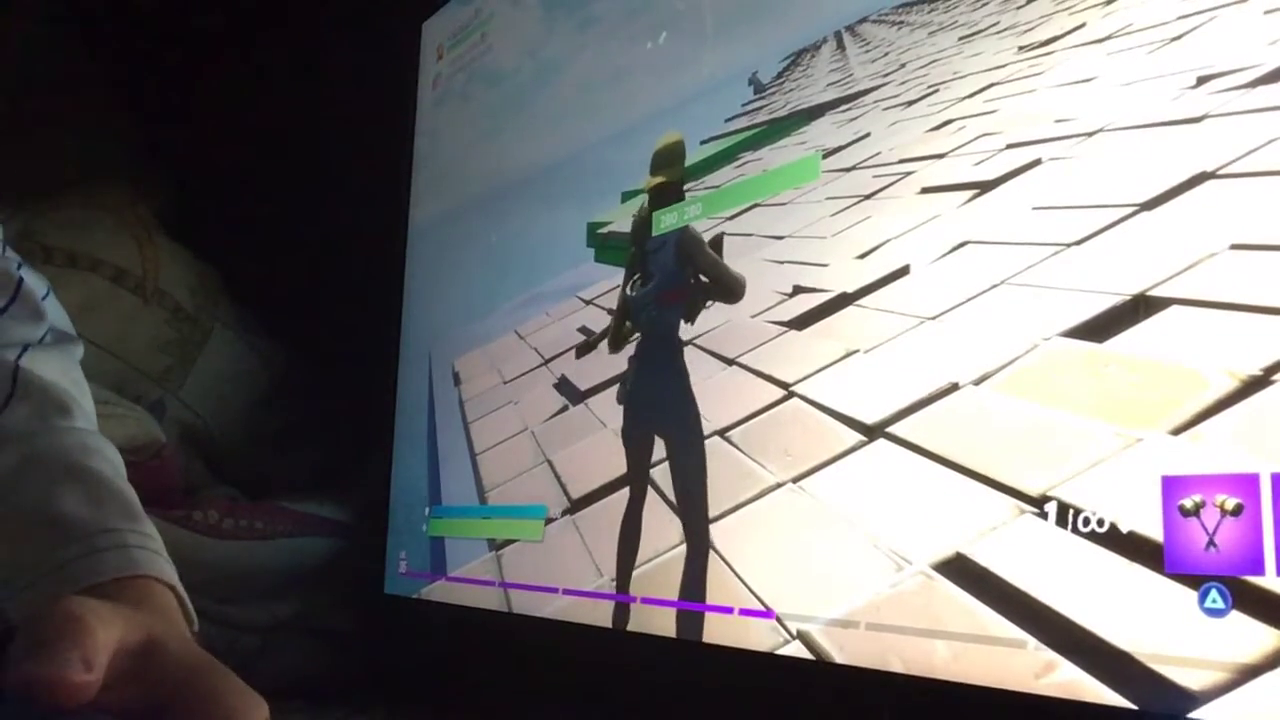
pyautogui.press('b')
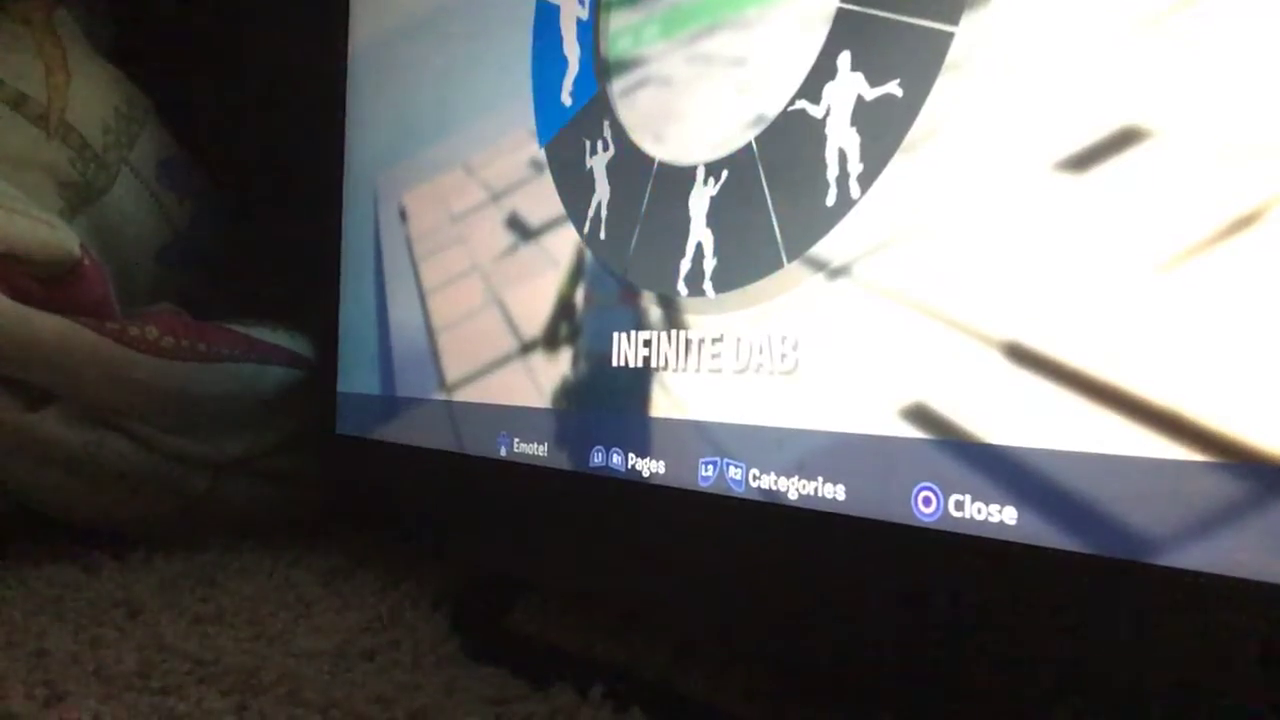
pyautogui.press('Escape')
pyautogui.press('b')
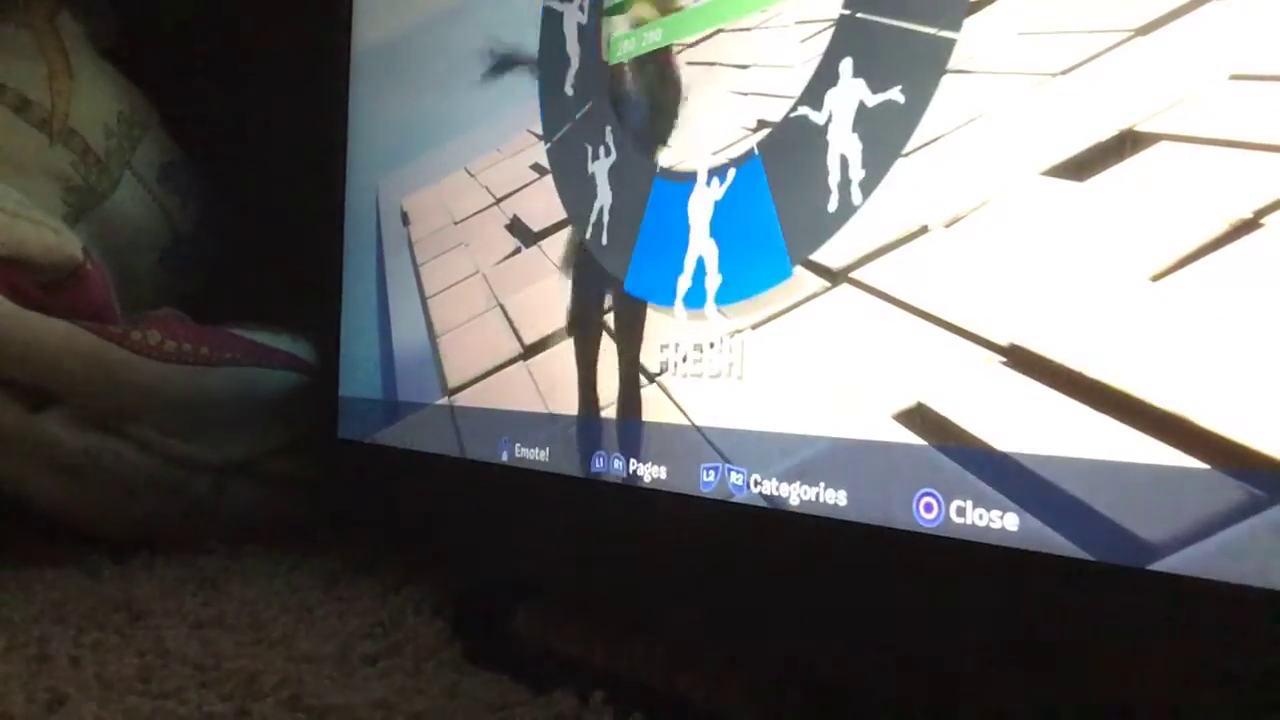
pyautogui.press('Escape')
pyautogui.press('b')
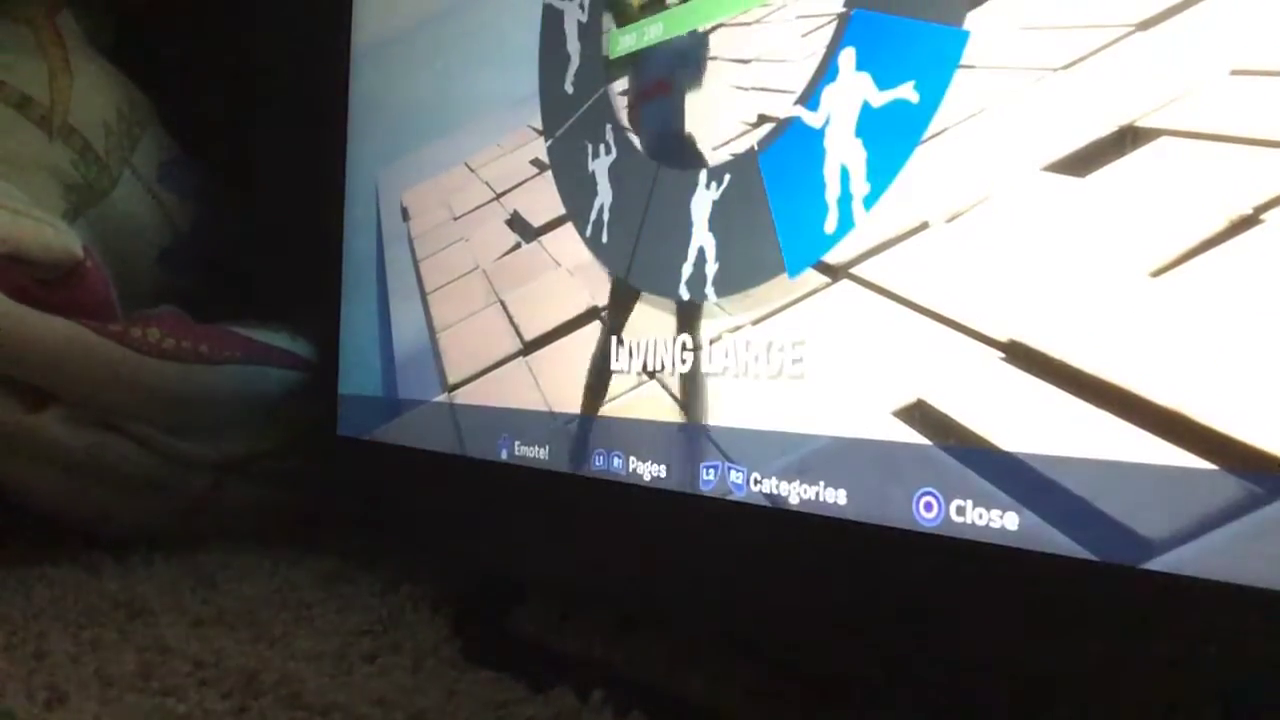
pyautogui.press('Return')
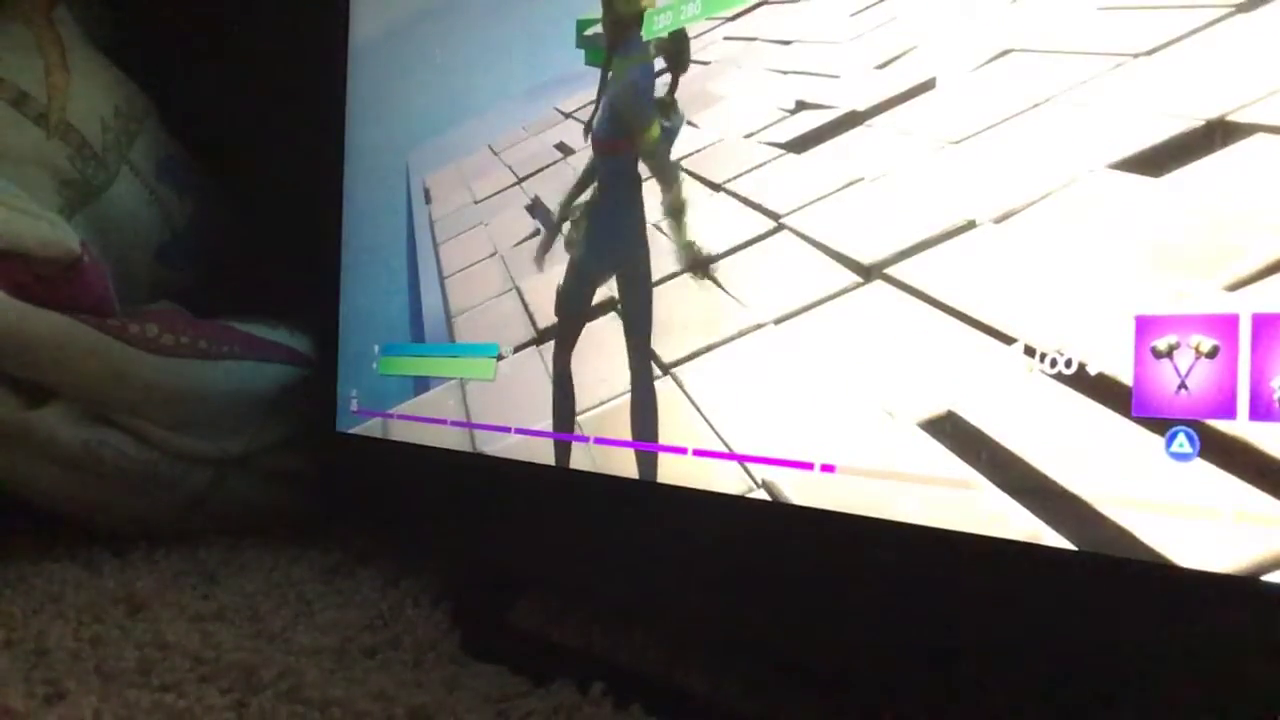